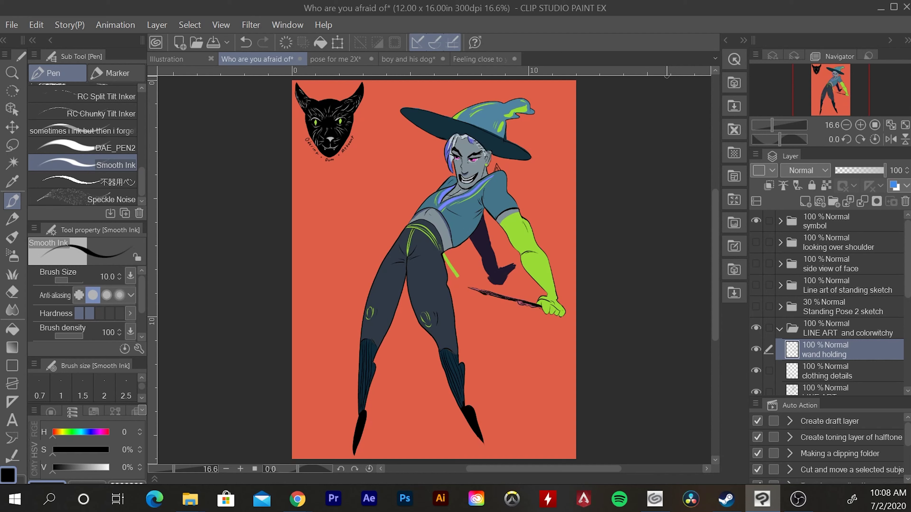
# - Add a new raster layer and move it to the top of the layer stack, above the symbol folder
pyautogui.scroll(1, 573, 144)
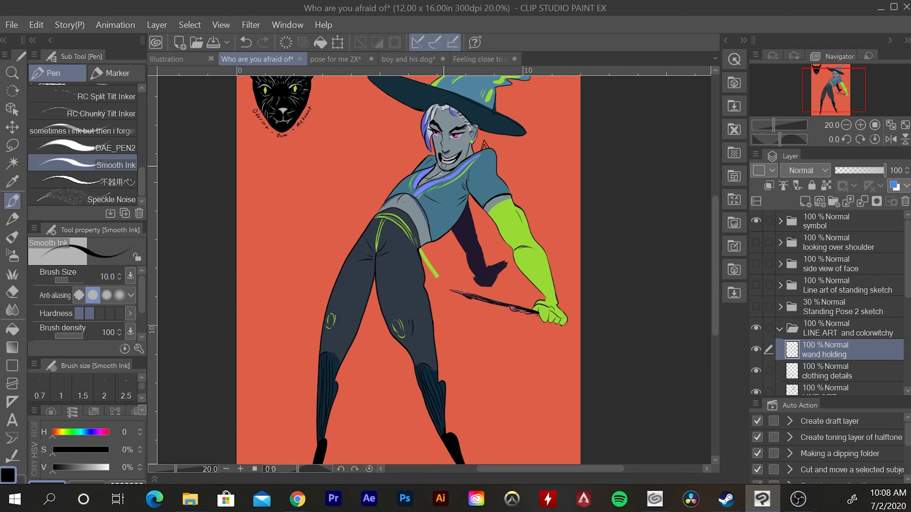
pyautogui.scroll(1, 268, 132)
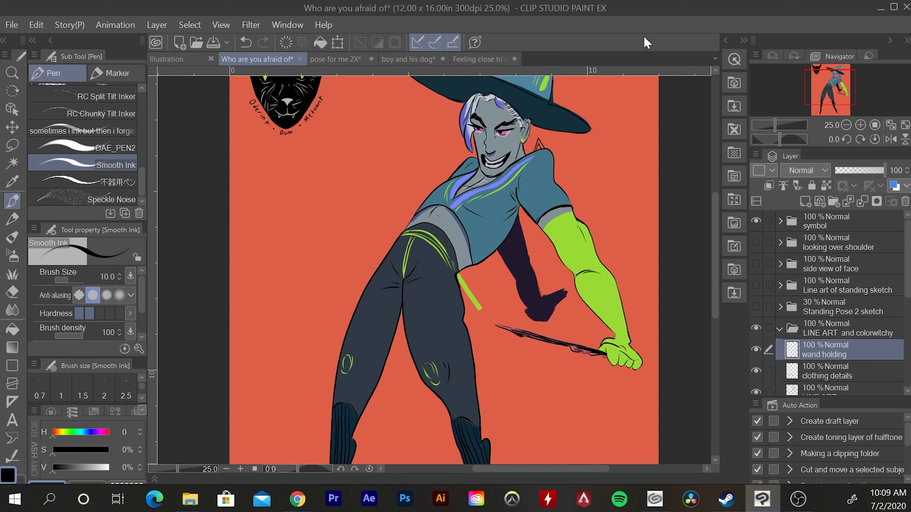
pyautogui.hotkey('ctrl', '-')
pyautogui.moveTo(670, 169); pyautogui.dragTo(632, 166)
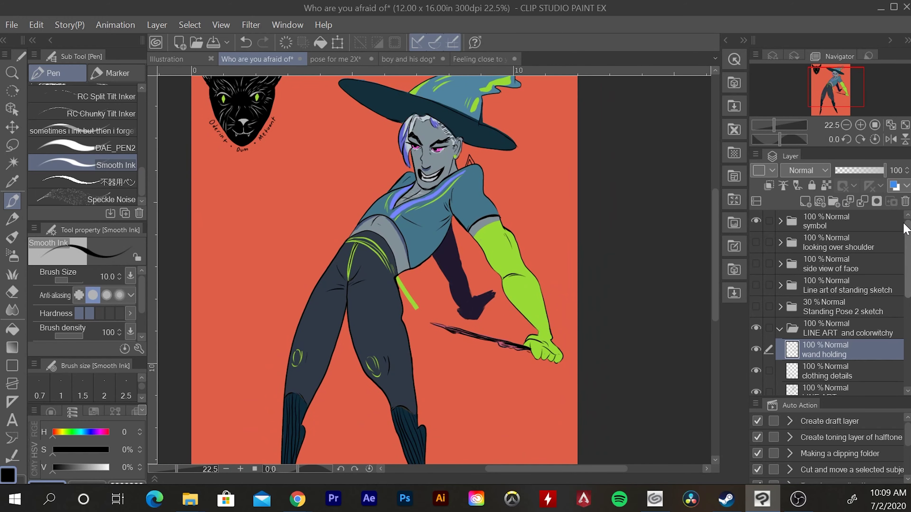
pyautogui.click(805, 201)
pyautogui.moveTo(853, 344); pyautogui.dragTo(868, 216)
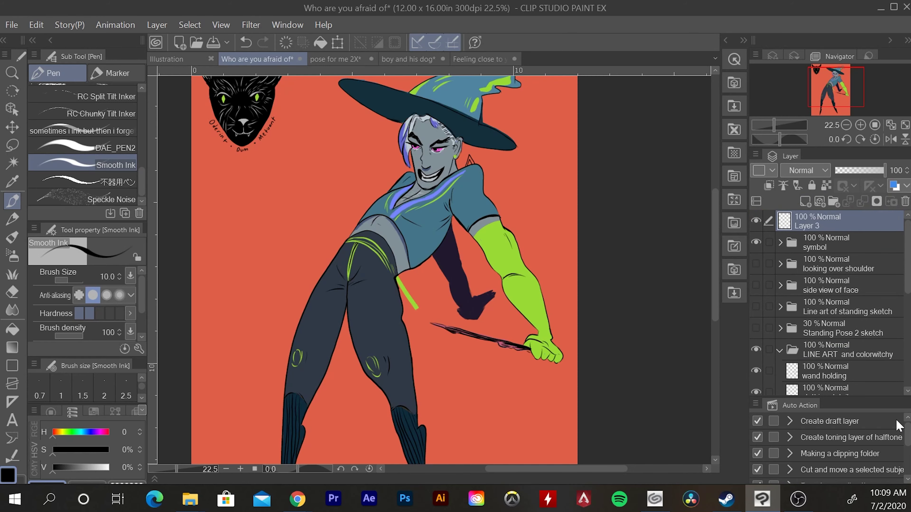
# - Set the drawing colour to purple (H 290, S 66%, V 93%) and the Darker pencil to brush size 30
pyautogui.moveTo(499, 328); pyautogui.dragTo(499, 349)
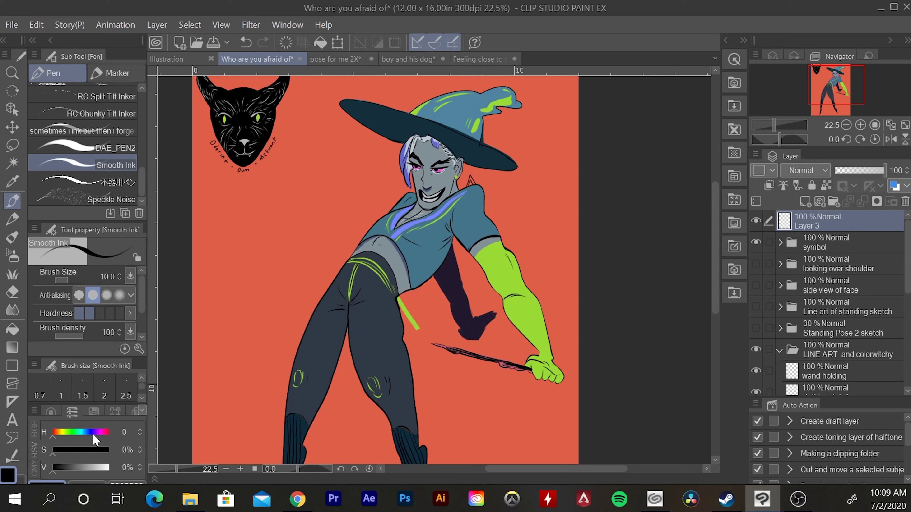
pyautogui.click(68, 435)
pyautogui.moveTo(59, 471)
pyautogui.mouseDown()
pyautogui.moveTo(83, 472)
pyautogui.moveTo(83, 455)
pyautogui.mouseUp()
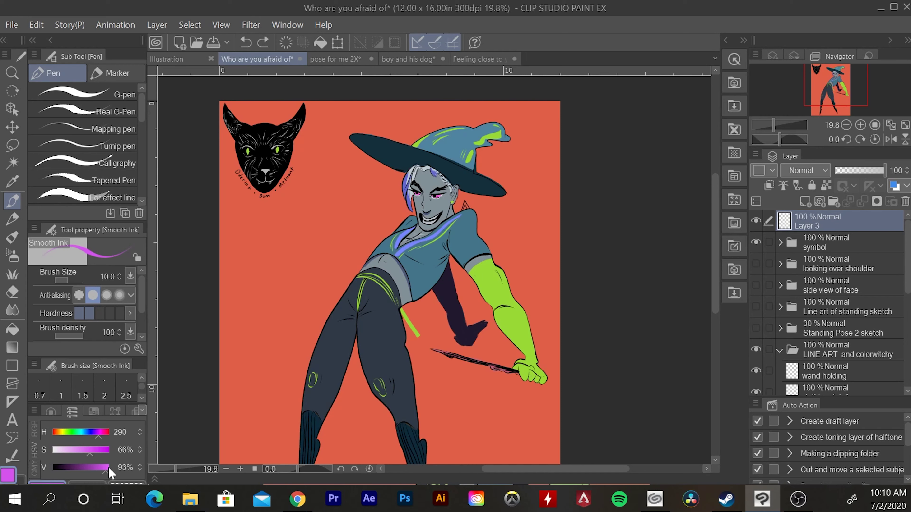
pyautogui.press('p')
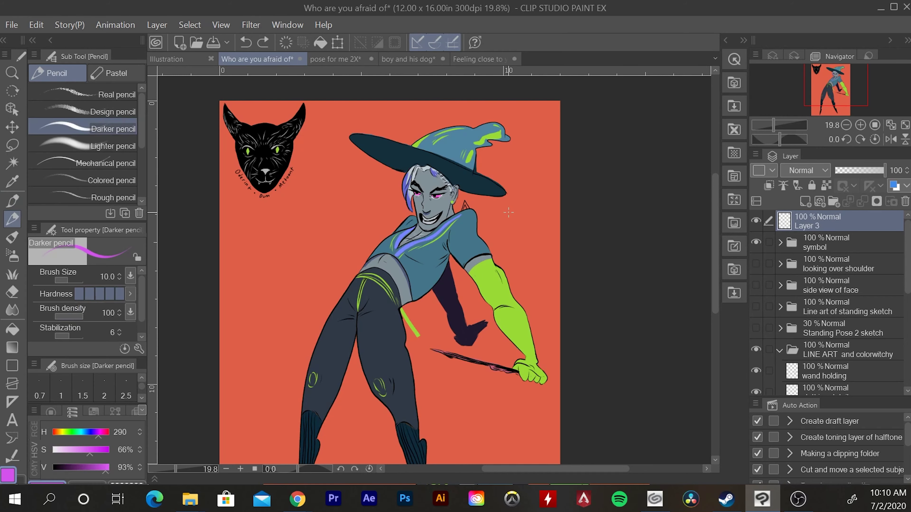
pyautogui.press(']')
pyautogui.press(']')
pyautogui.press(']')
pyautogui.press(']')
pyautogui.press(']')
pyautogui.press(']')
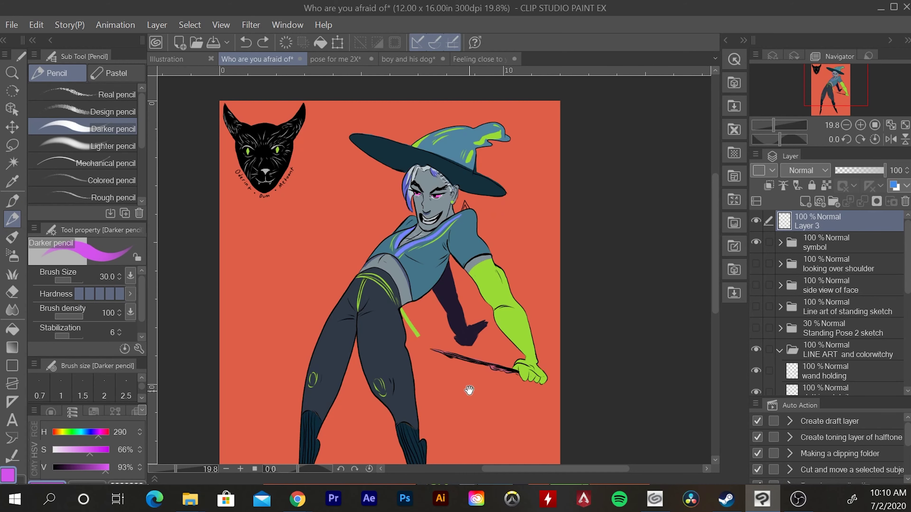
# - Draw a purple line of action curving from the witch's mouth through the torso and down the leg, redoing the stroke once
pyautogui.moveTo(467, 387)
pyautogui.mouseDown()
pyautogui.moveTo(463, 349)
pyautogui.moveTo(399, 311)
pyautogui.mouseUp()
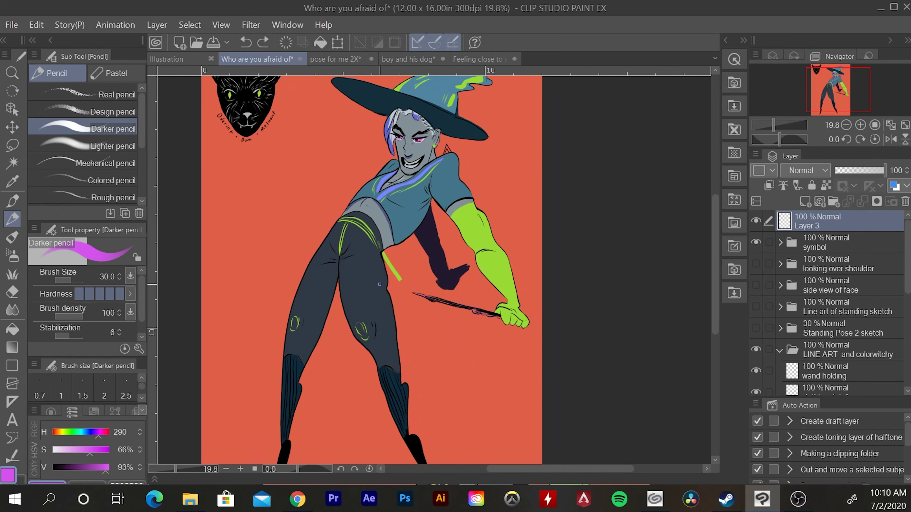
pyautogui.moveTo(412, 154); pyautogui.dragTo(282, 389)
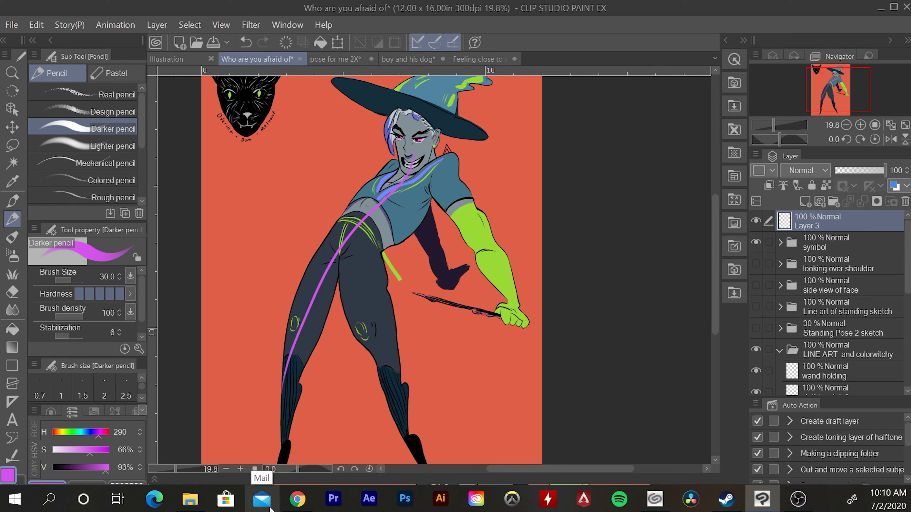
pyautogui.hotkey('ctrl', 'z')
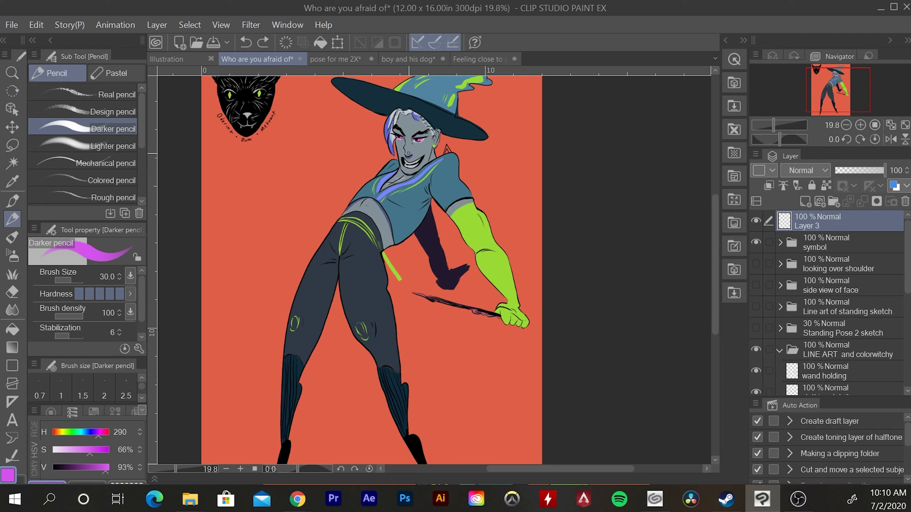
pyautogui.hotkey('ctrl', 'y')
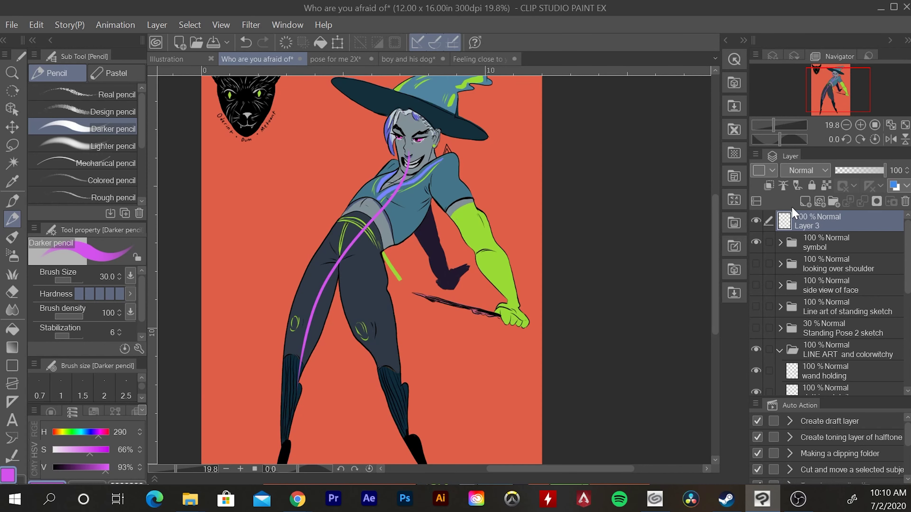
# - Hide the coloured line art folder, show the sketch witchy folder and set its opacity to 100
pyautogui.click(758, 363)
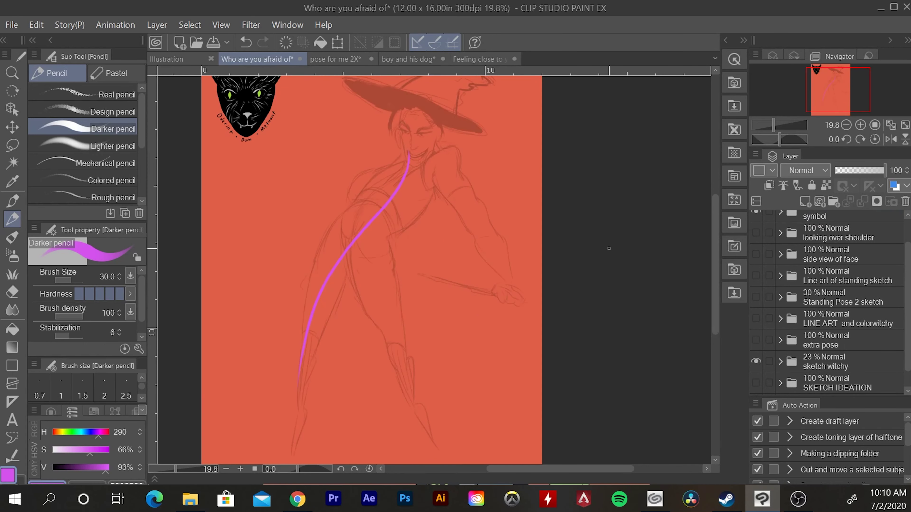
pyautogui.click(817, 367)
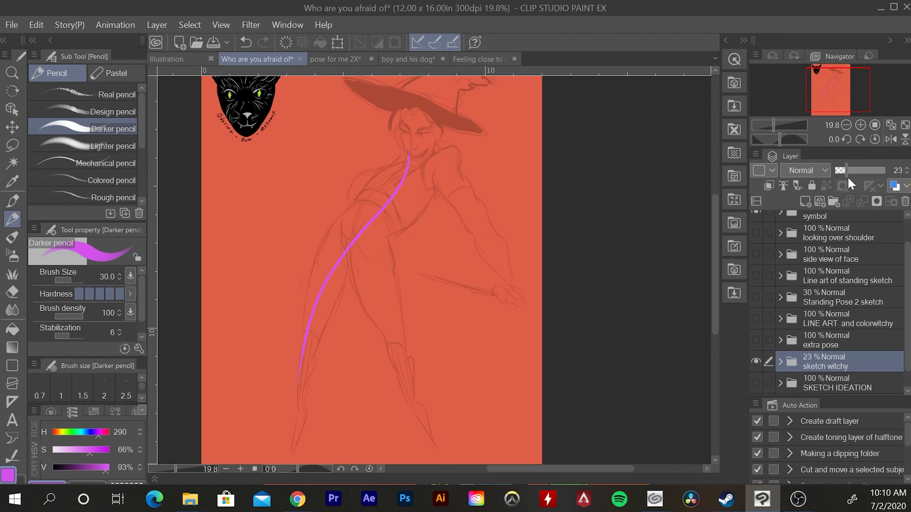
pyautogui.moveTo(860, 171); pyautogui.dragTo(888, 171)
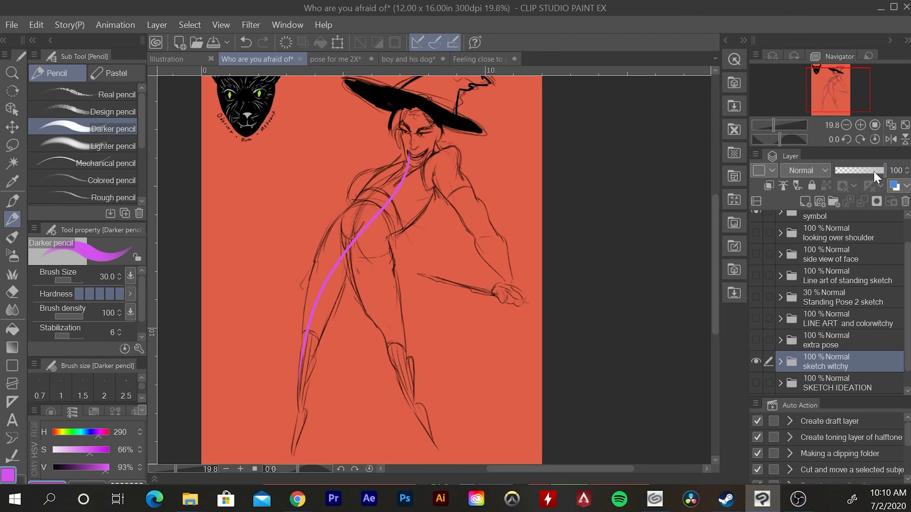
# - Select Layer 3, check the sketch with and without its purple line, and clear the layer's contents
pyautogui.rightClick(365, 238)
pyautogui.scroll(5, 367, 239)
pyautogui.moveTo(441, 175); pyautogui.dragTo(422, 233)
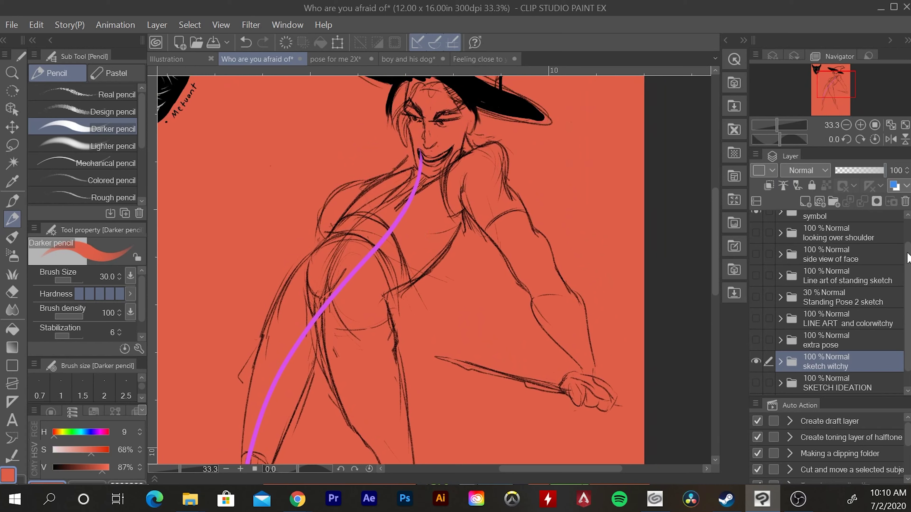
pyautogui.hotkey('ctrl', 'shift', 'n')
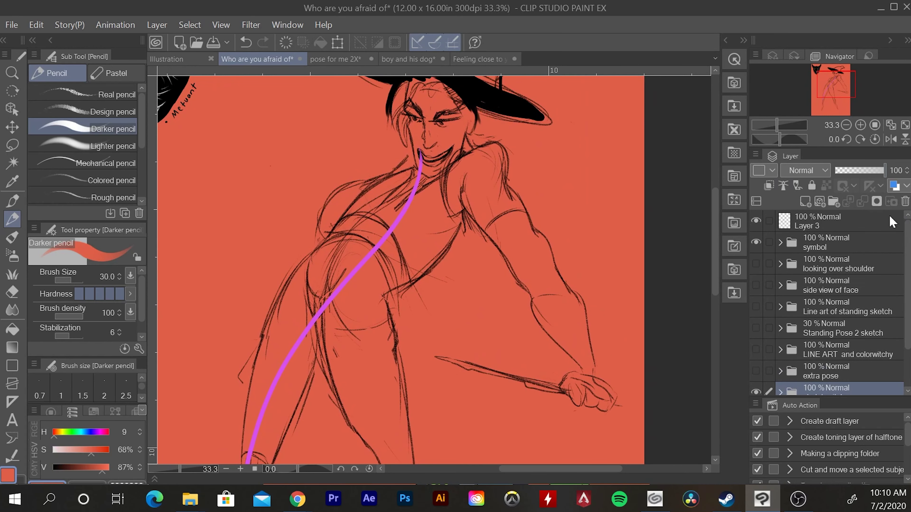
pyautogui.click(755, 221)
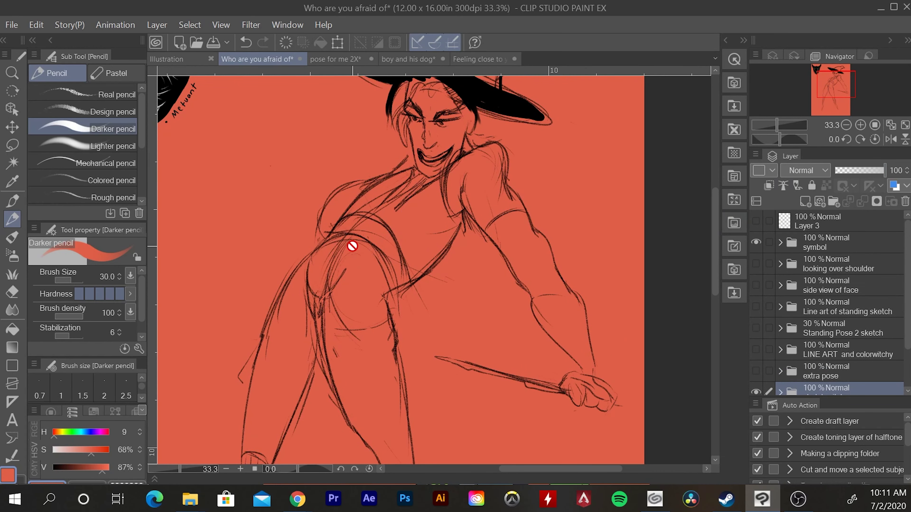
pyautogui.click(832, 221)
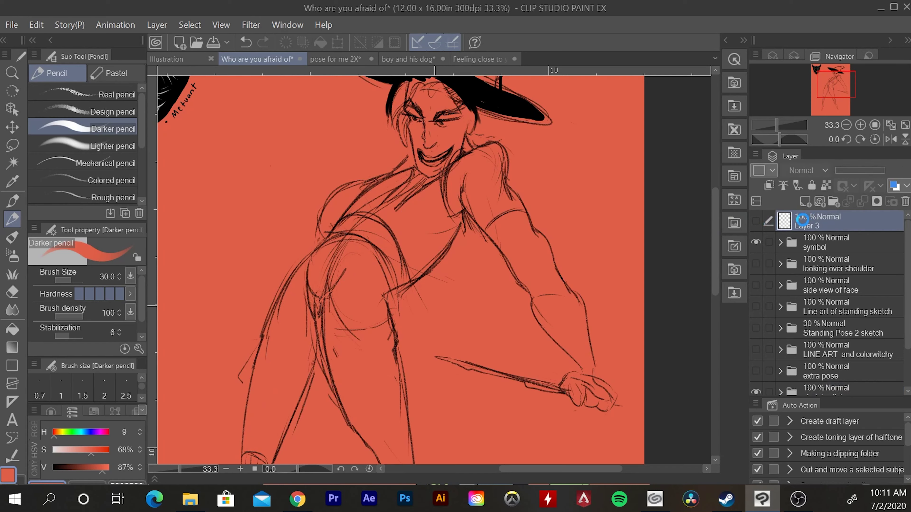
pyautogui.click(756, 222)
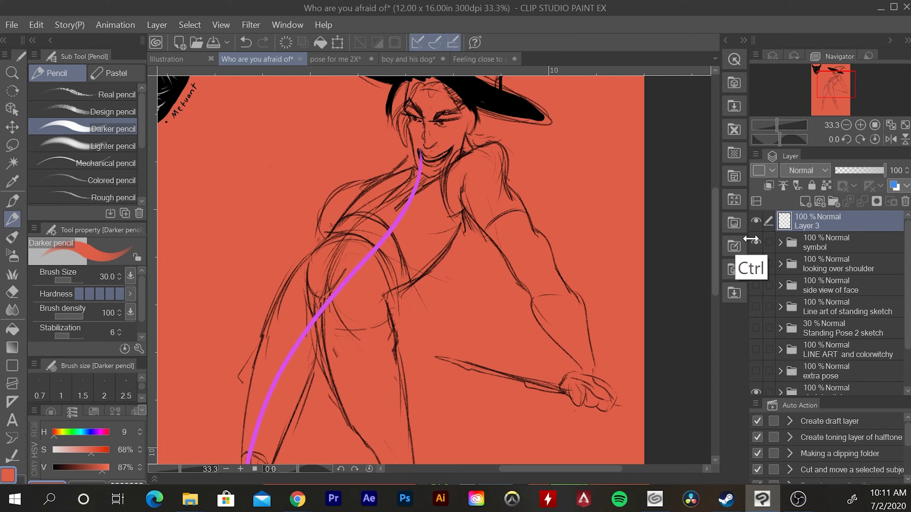
pyautogui.hotkey('ctrl', 'a')
pyautogui.press('Delete')
pyautogui.hotkey('ctrl', 'd')
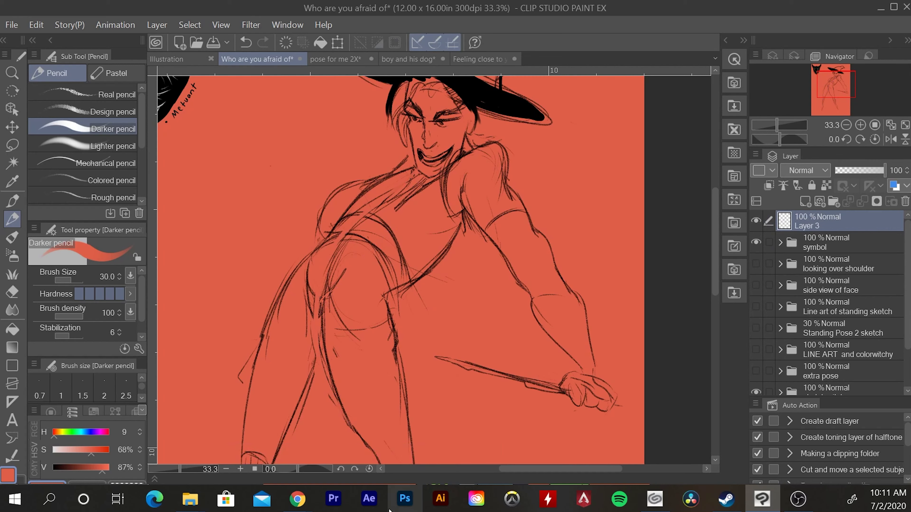
# - Draw a magenta (hue 303) line of action curving from the witch's chin through the torso to between the thighs
pyautogui.click(100, 432)
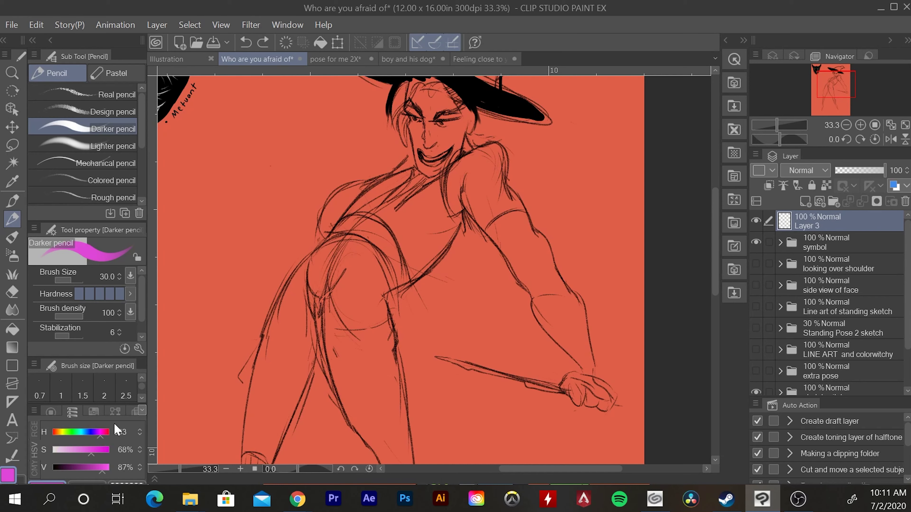
pyautogui.moveTo(421, 171)
pyautogui.mouseDown()
pyautogui.moveTo(350, 234)
pyautogui.moveTo(327, 417)
pyautogui.mouseUp()
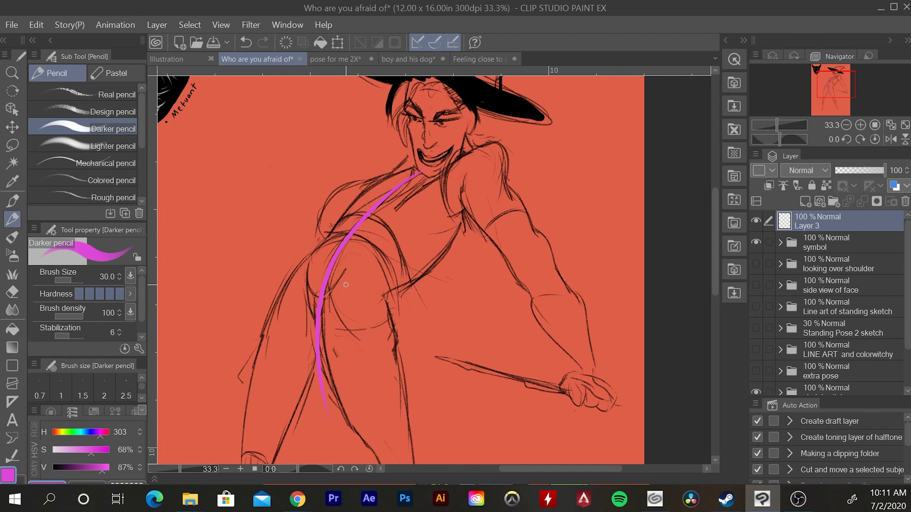
pyautogui.scroll(-4, 337, 236)
pyautogui.scroll(3, 339, 235)
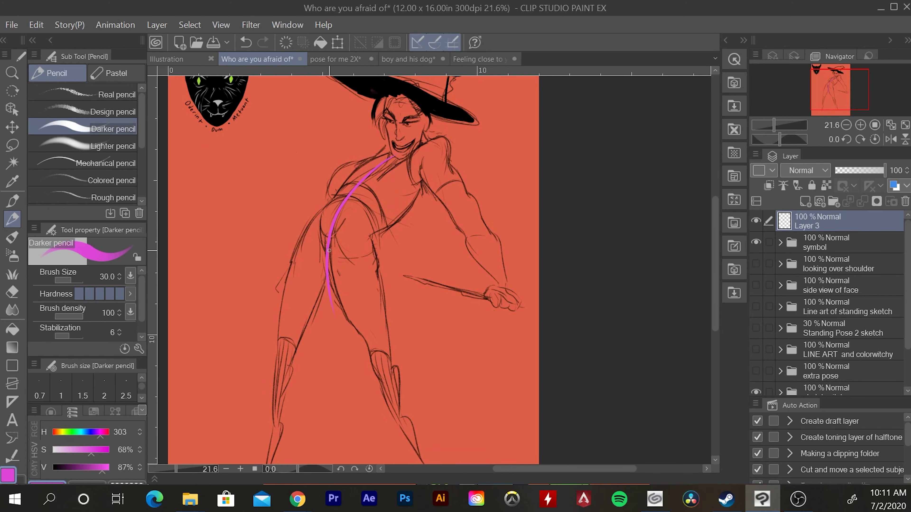
pyautogui.scroll(2, 317, 223)
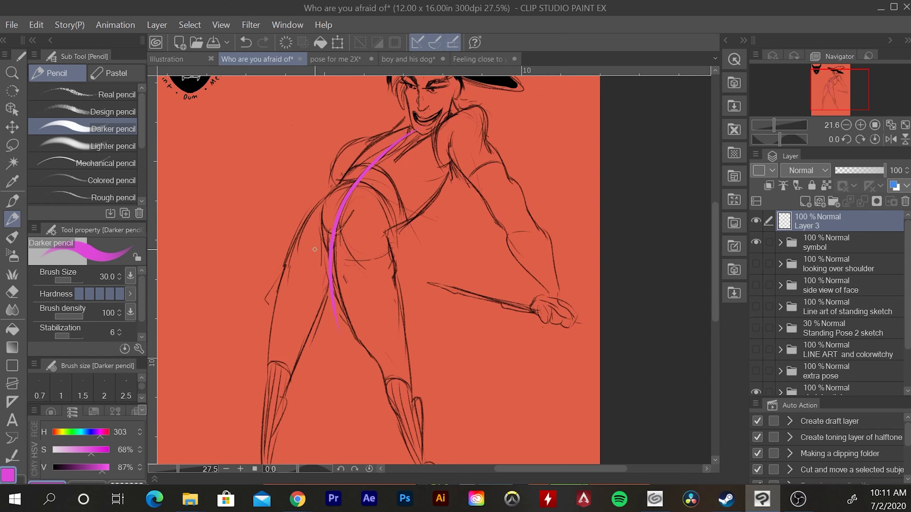
# - Try a magenta shoulder line and construction ovals over the head and chest, and undo the magenta strokes
pyautogui.moveTo(481, 186); pyautogui.dragTo(557, 212)
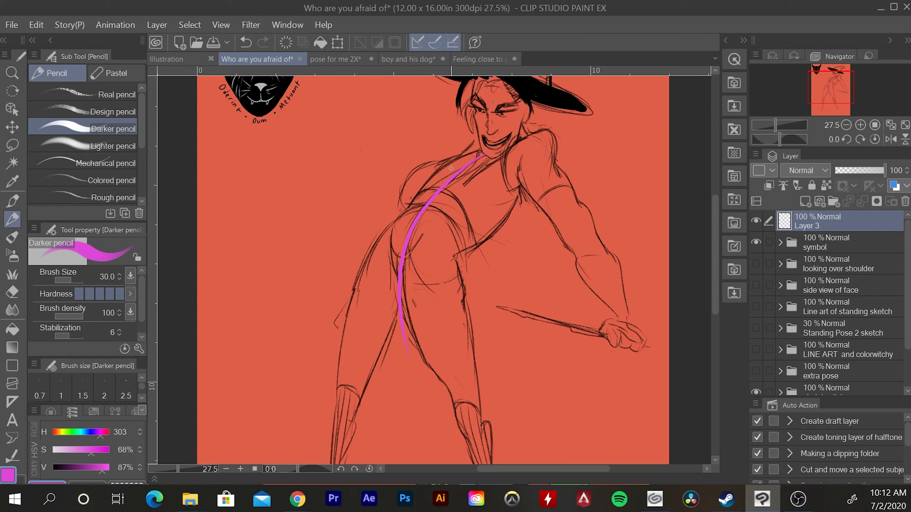
pyautogui.moveTo(441, 147); pyautogui.dragTo(552, 219)
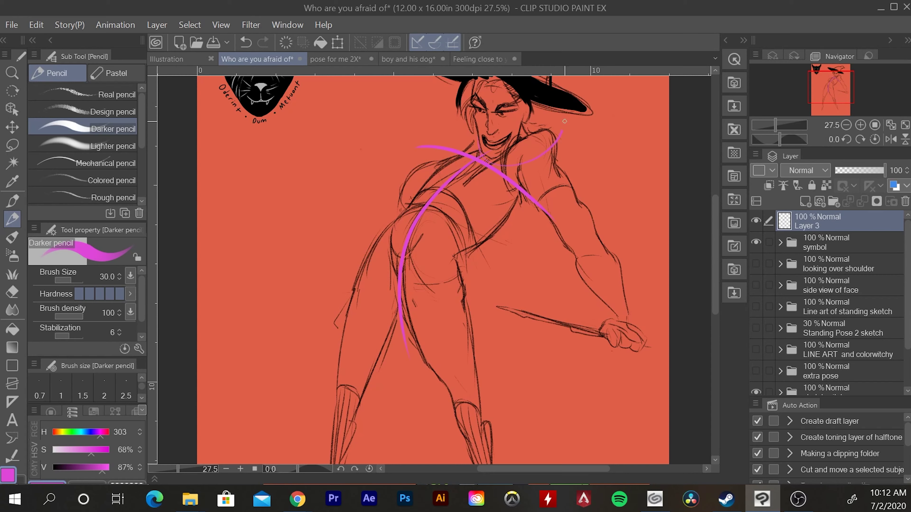
pyautogui.moveTo(549, 96)
pyautogui.mouseDown()
pyautogui.moveTo(565, 115)
pyautogui.moveTo(515, 168)
pyautogui.moveTo(568, 127)
pyautogui.mouseUp()
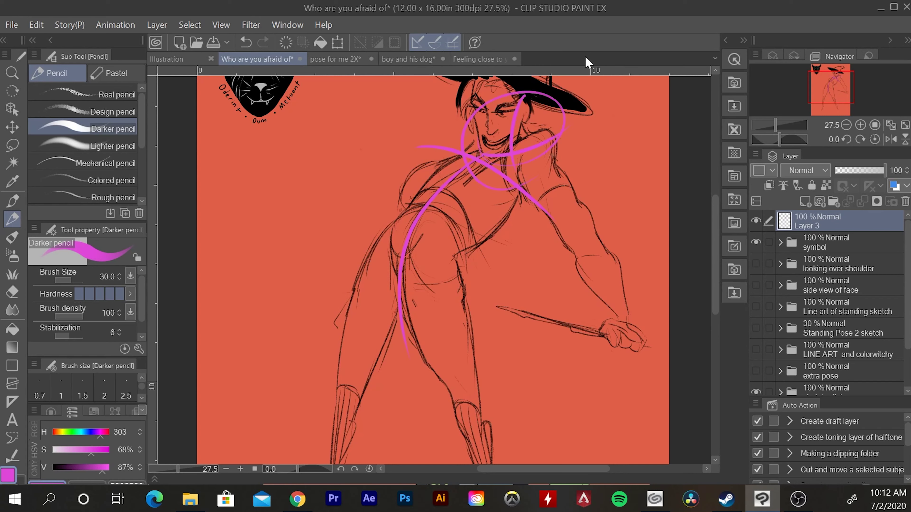
pyautogui.moveTo(466, 128); pyautogui.dragTo(392, 253)
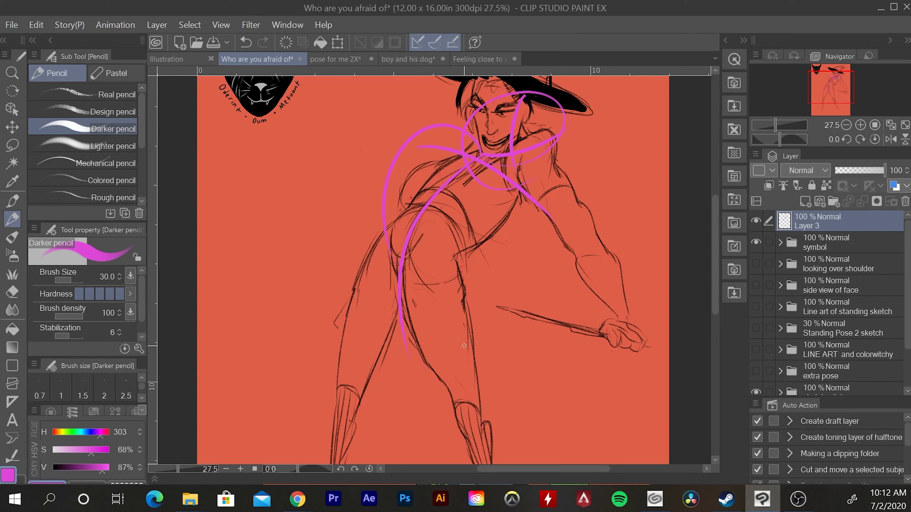
pyautogui.hotkey('ctrl', 'z')
pyautogui.hotkey('ctrl', 'z')
pyautogui.hotkey('ctrl', 'z')
pyautogui.hotkey('ctrl', 'z')
pyautogui.hotkey('ctrl', 'z')
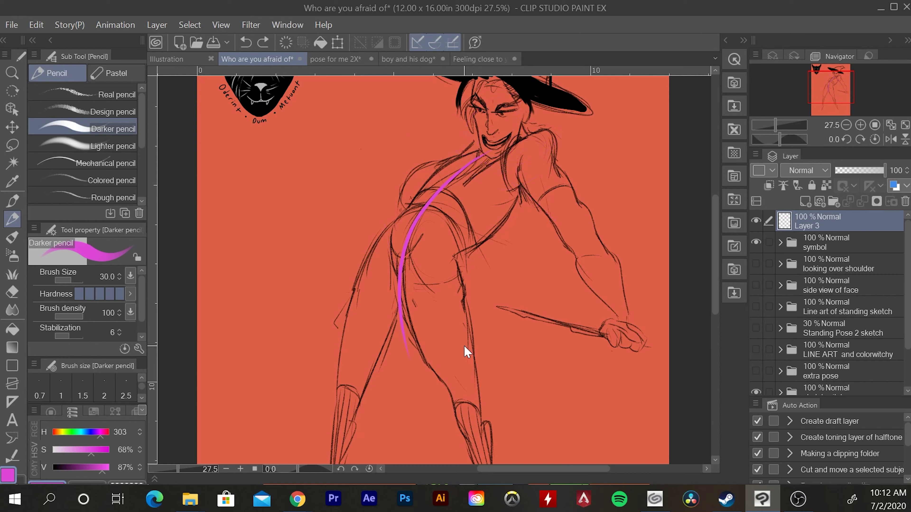
# - Draw a blue (hue 236) line of action curving from the witch's mouth through the hips to the knee
pyautogui.click(90, 432)
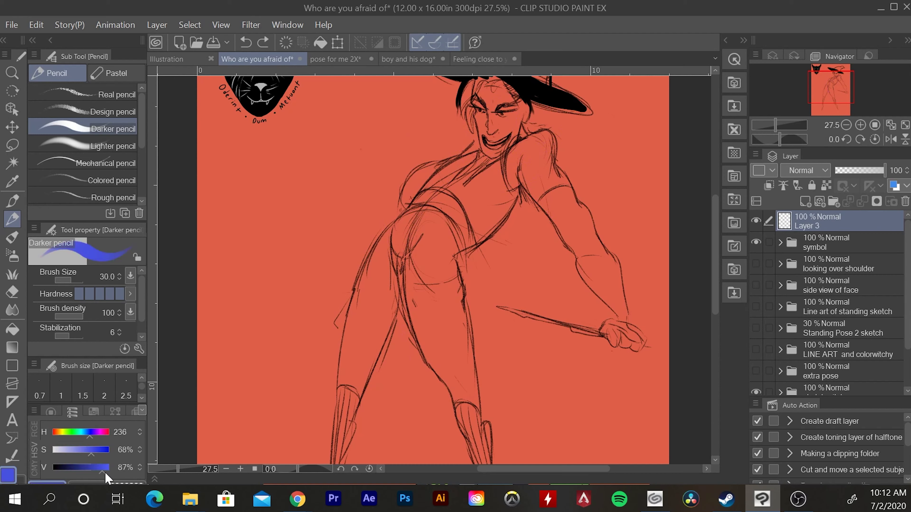
pyautogui.moveTo(489, 146); pyautogui.dragTo(427, 399)
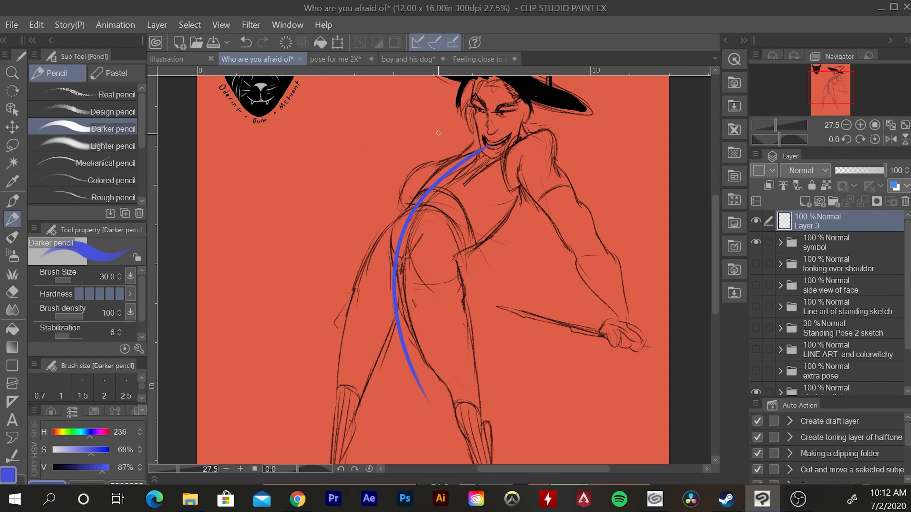
# - Try blue cross strokes for the shoulders and hips over the line of action, and undo them
pyautogui.moveTo(435, 138); pyautogui.dragTo(569, 195)
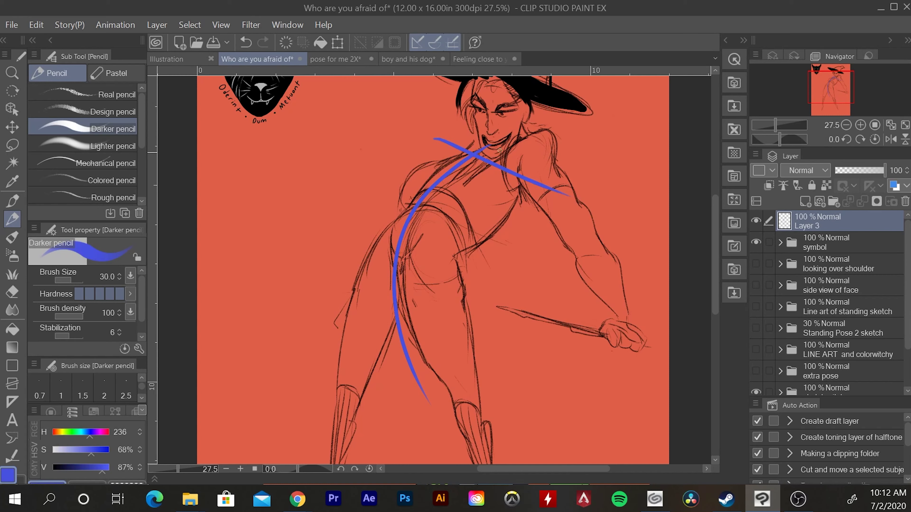
pyautogui.moveTo(482, 147)
pyautogui.mouseDown()
pyautogui.moveTo(497, 114)
pyautogui.moveTo(504, 182)
pyautogui.mouseUp()
pyautogui.moveTo(511, 113); pyautogui.dragTo(507, 170)
pyautogui.hotkey('ctrl', 'z')
pyautogui.moveTo(431, 134); pyautogui.dragTo(440, 133)
pyautogui.moveTo(366, 268)
pyautogui.mouseDown()
pyautogui.moveTo(391, 239)
pyautogui.moveTo(465, 267)
pyautogui.mouseUp()
pyautogui.hotkey('ctrl', 'z')
pyautogui.hotkey('ctrl', 'z')
pyautogui.hotkey('ctrl', 'z')
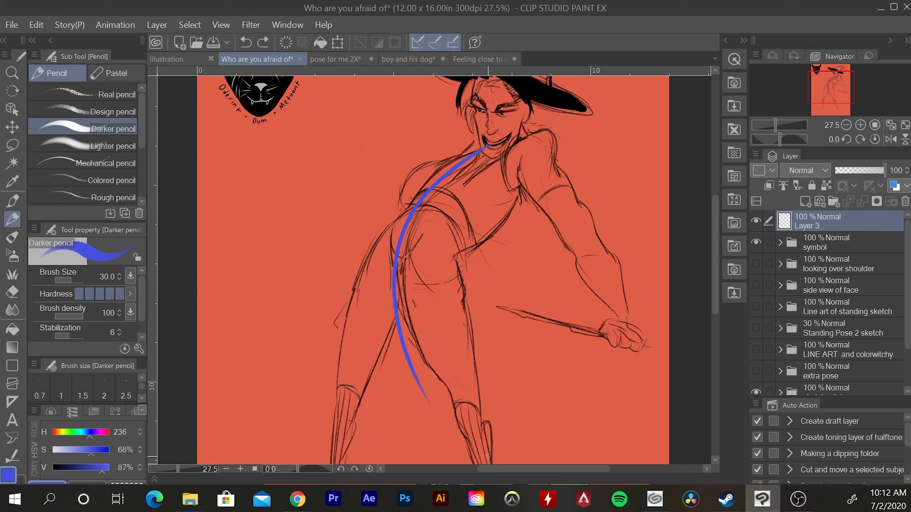
pyautogui.scroll(-2, 782, 354)
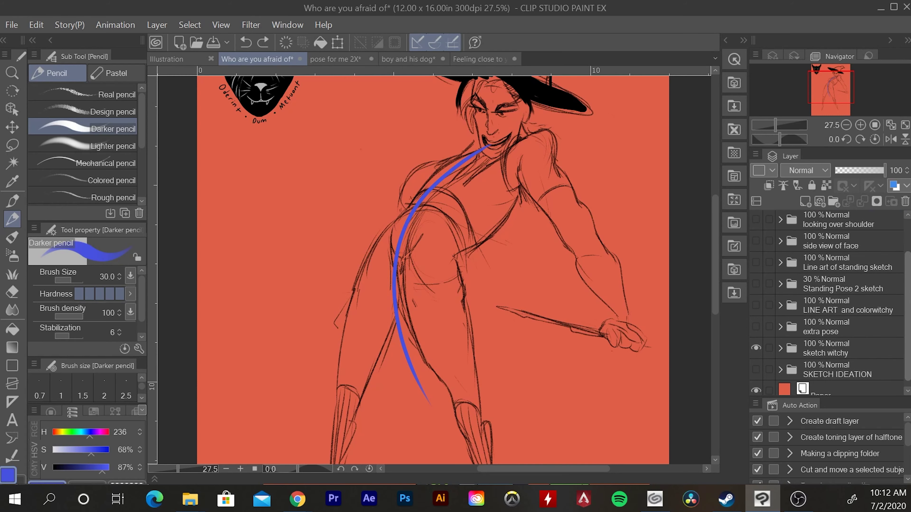